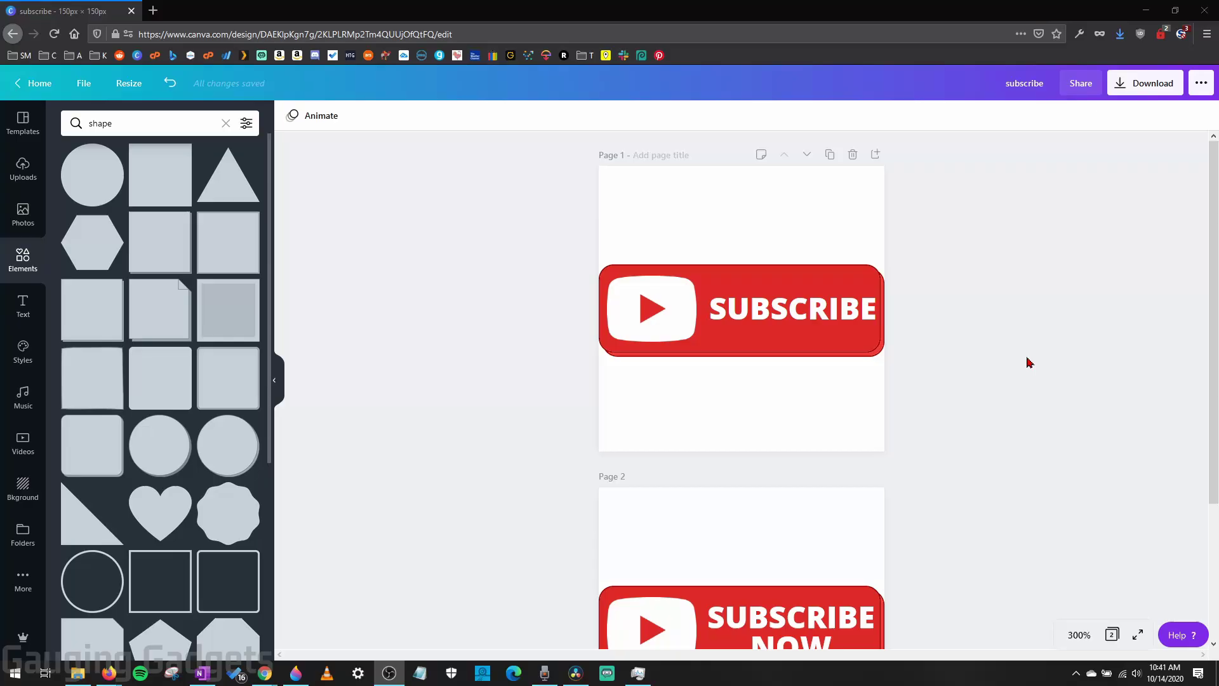
- Scroll past the two Canva subscribe-button designs before switching to YouTube's Trending page
scroll(1030, 371, "down", 2)
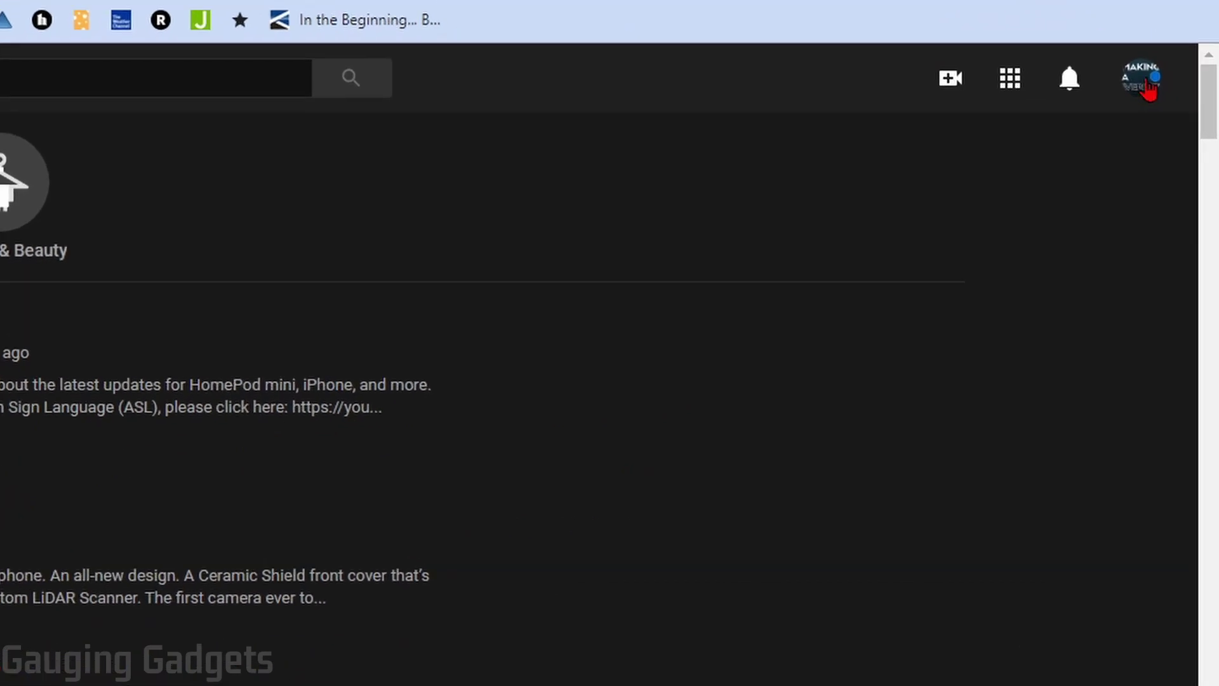
- Go from the avatar menu to Your channel, then Customize Channel for Making a Website
left_click(1146, 94)
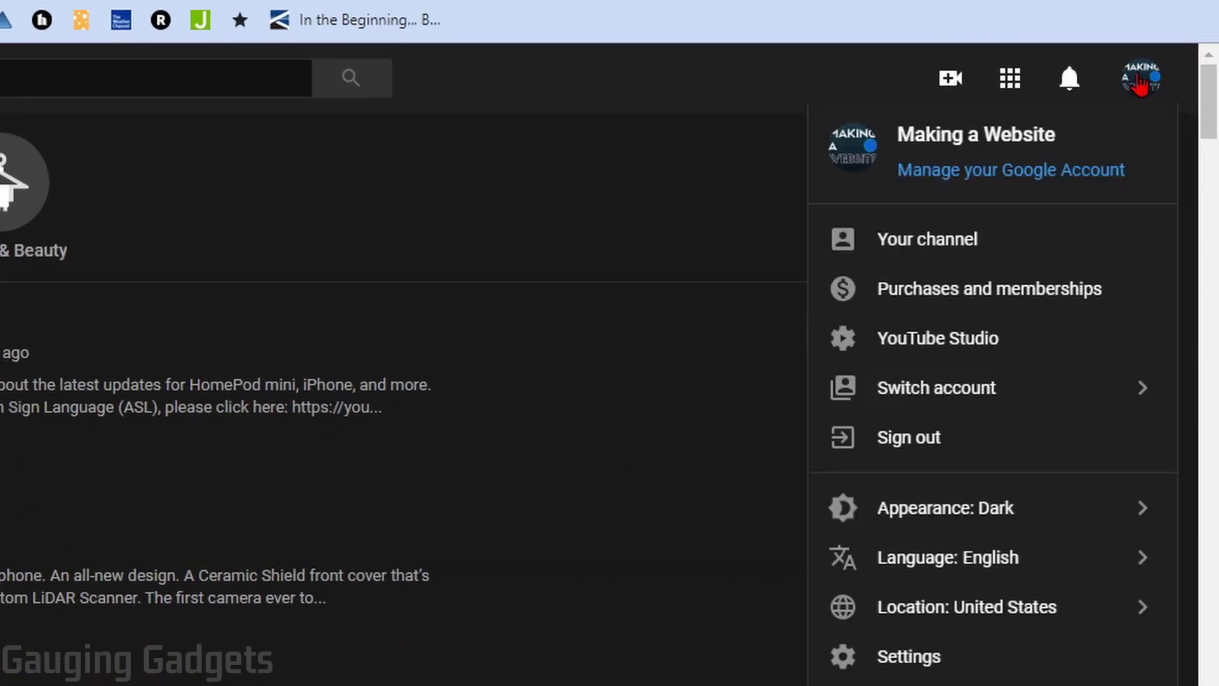
left_click(927, 240)
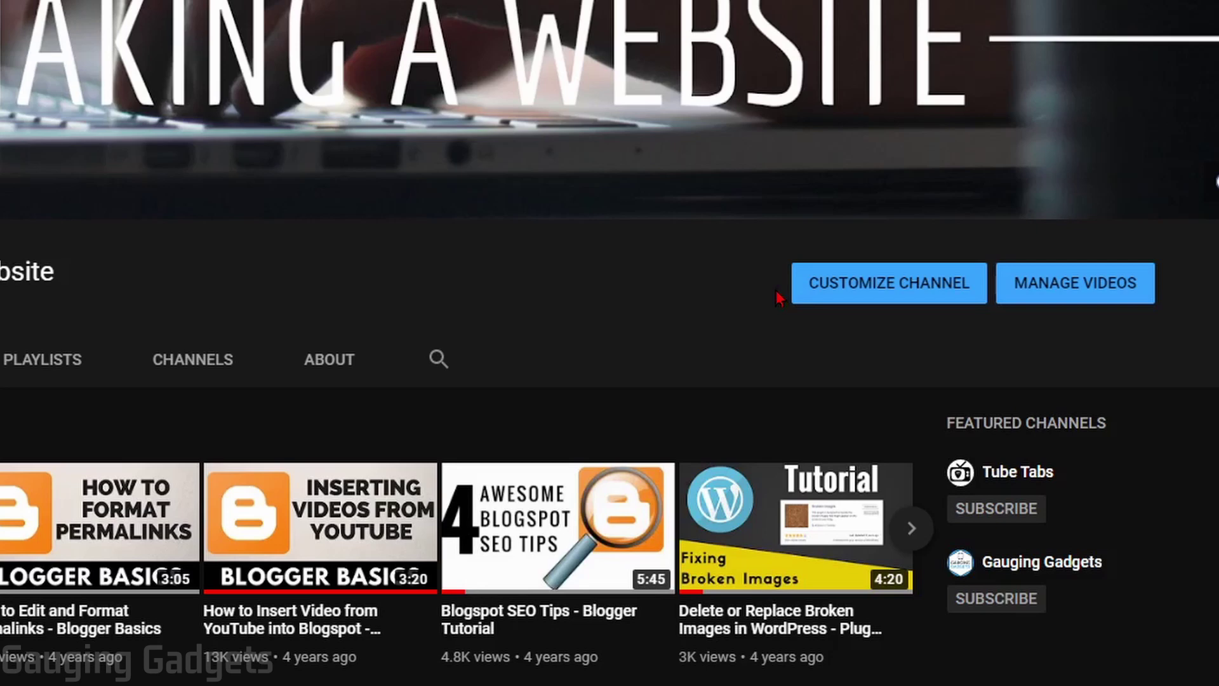
left_click(891, 293)
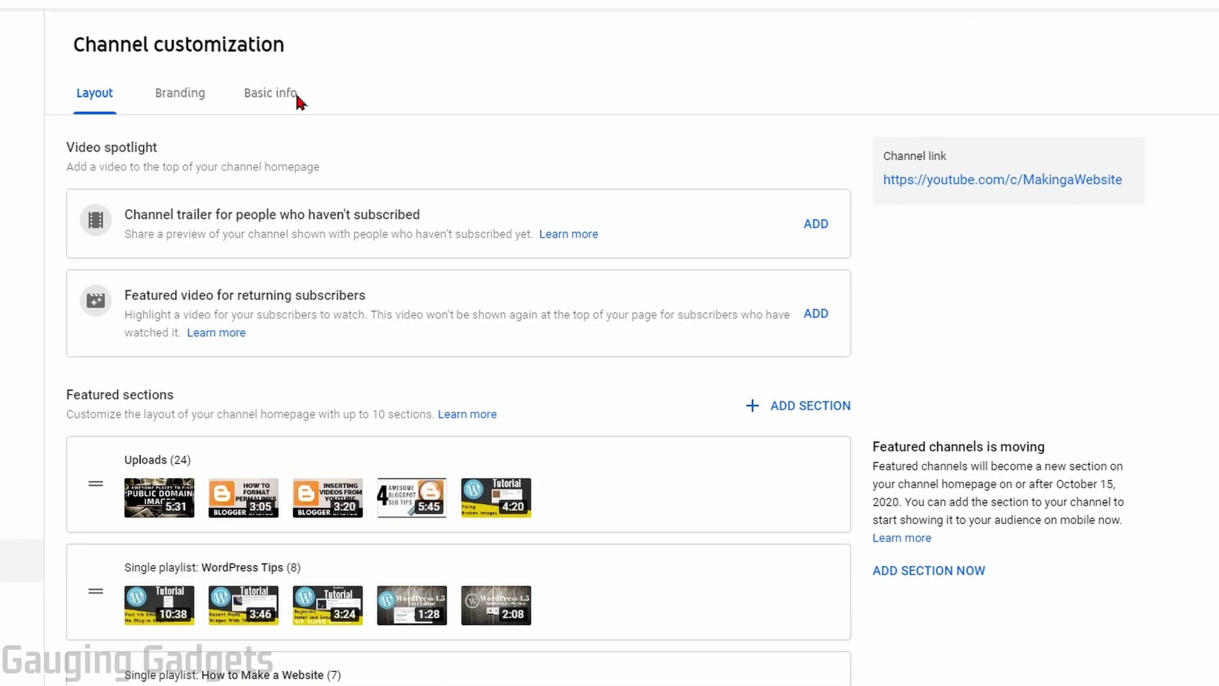
- On the Branding tab, upload the red subscribe-button image as the video watermark and confirm it
left_click(251, 157)
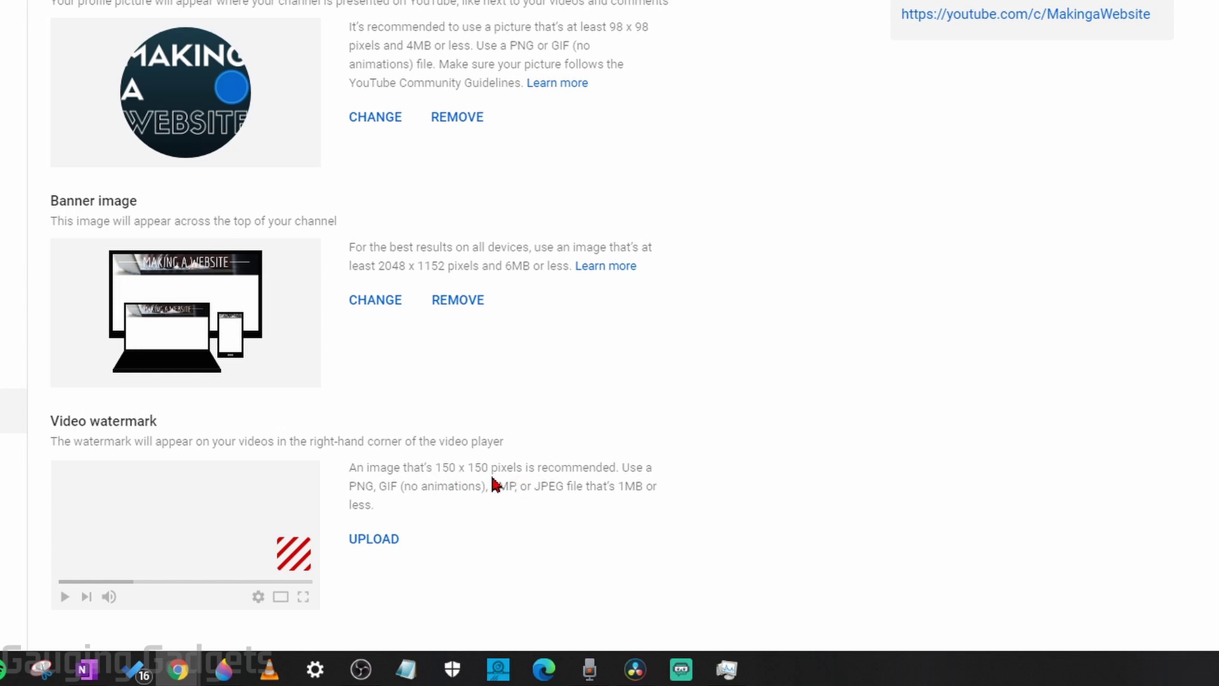
left_click(374, 543)
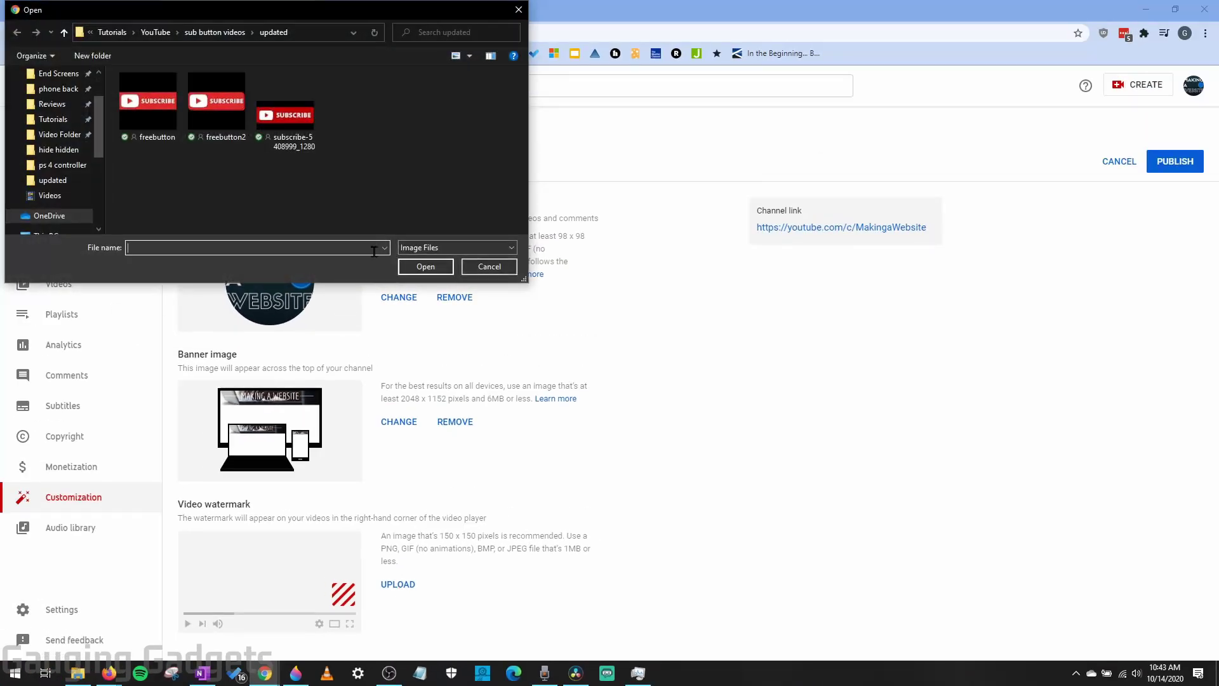
double_click(212, 125)
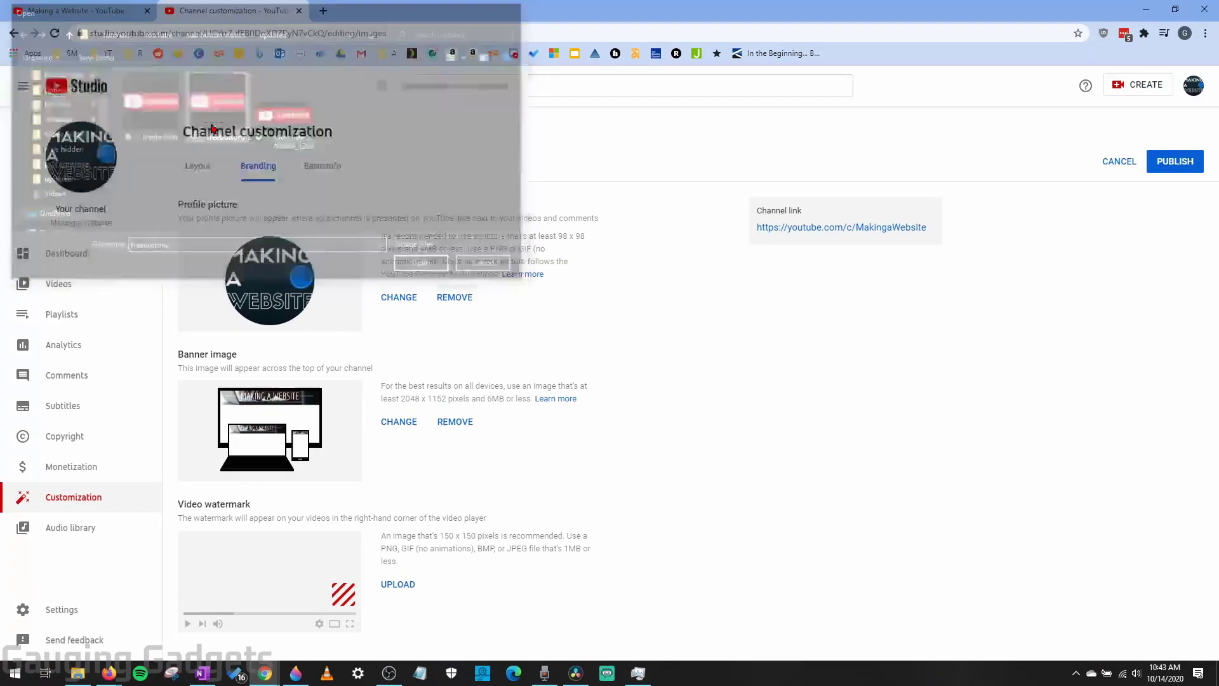
left_click_drag(785, 188, 835, 166)
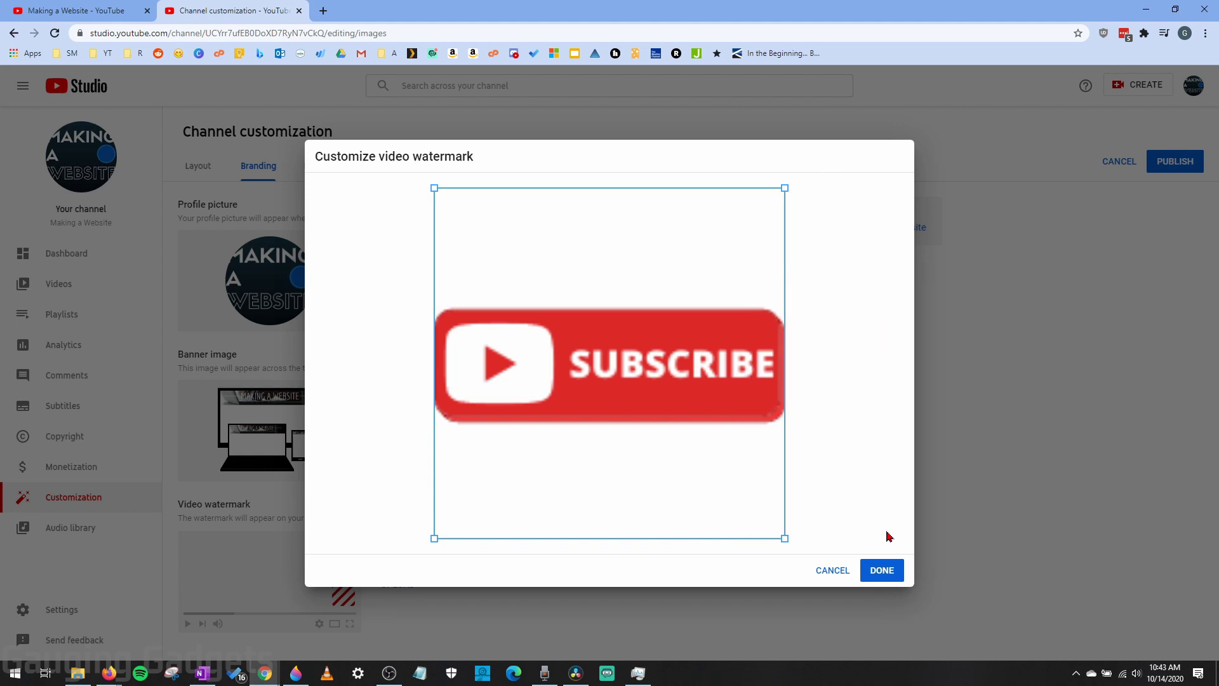
left_click(883, 571)
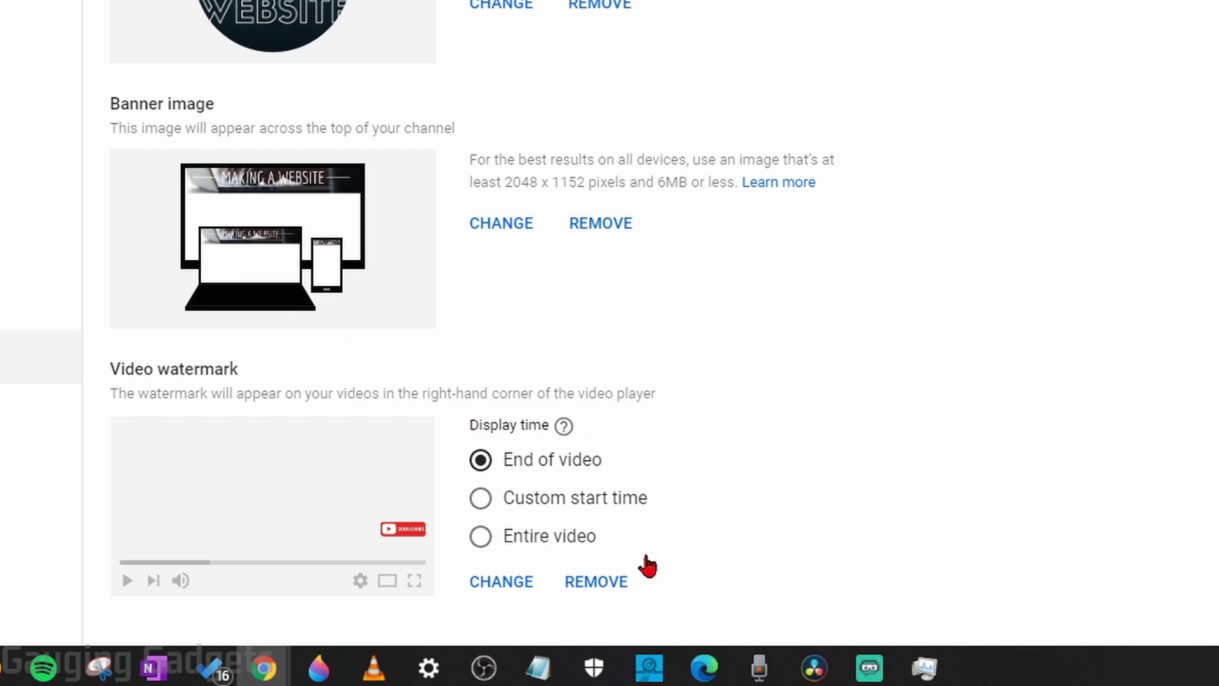
- Set the watermark display time to Entire video and publish the branding changes
left_click(554, 503)
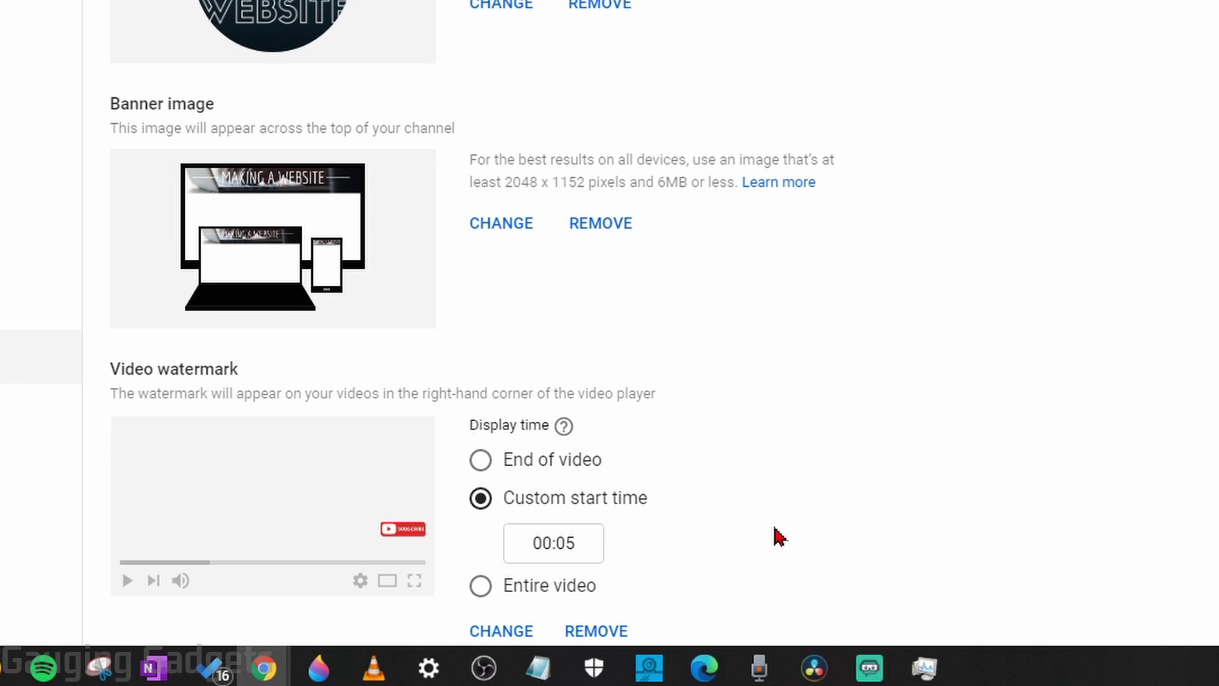
scroll(779, 536, "down", 1)
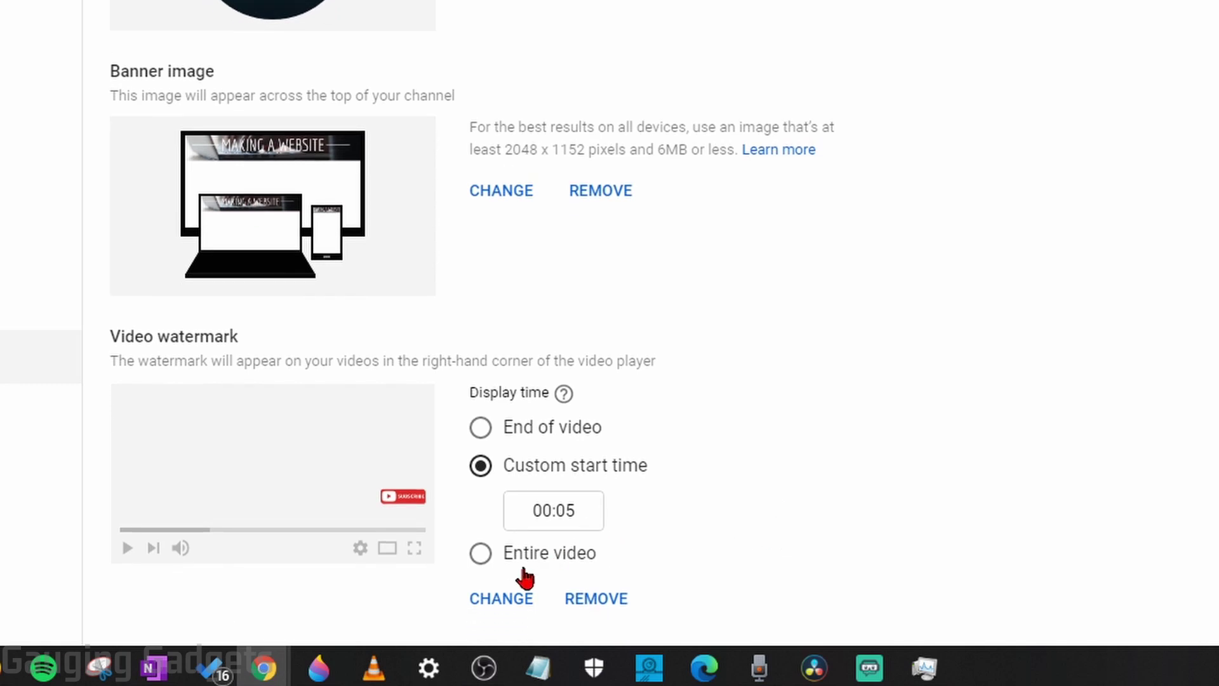
left_click(499, 562)
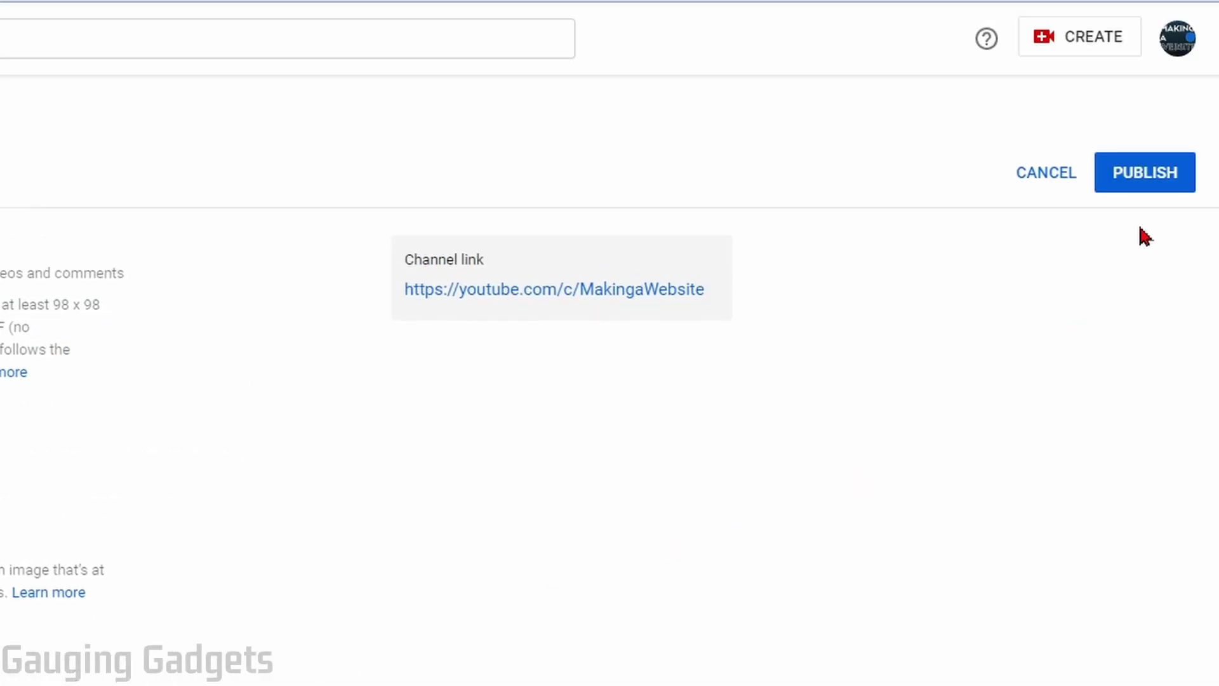
left_click(1156, 187)
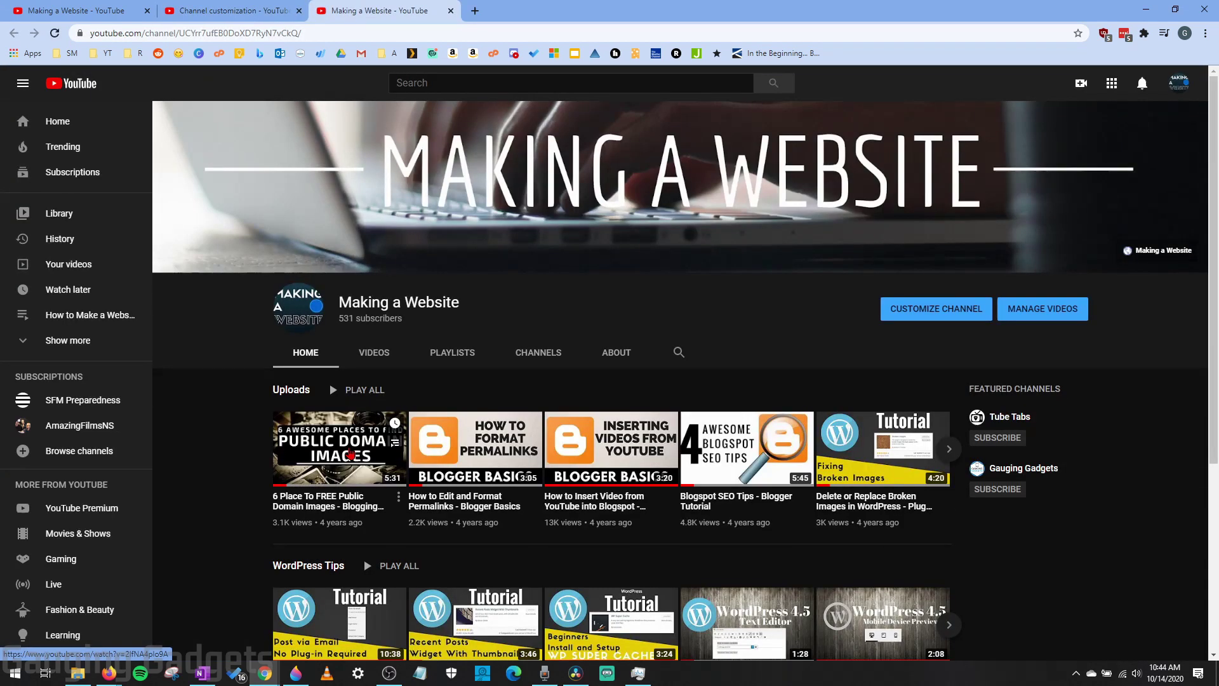
- Open one of the channel's videos to confirm the subscribe watermark appears
left_click(350, 454)
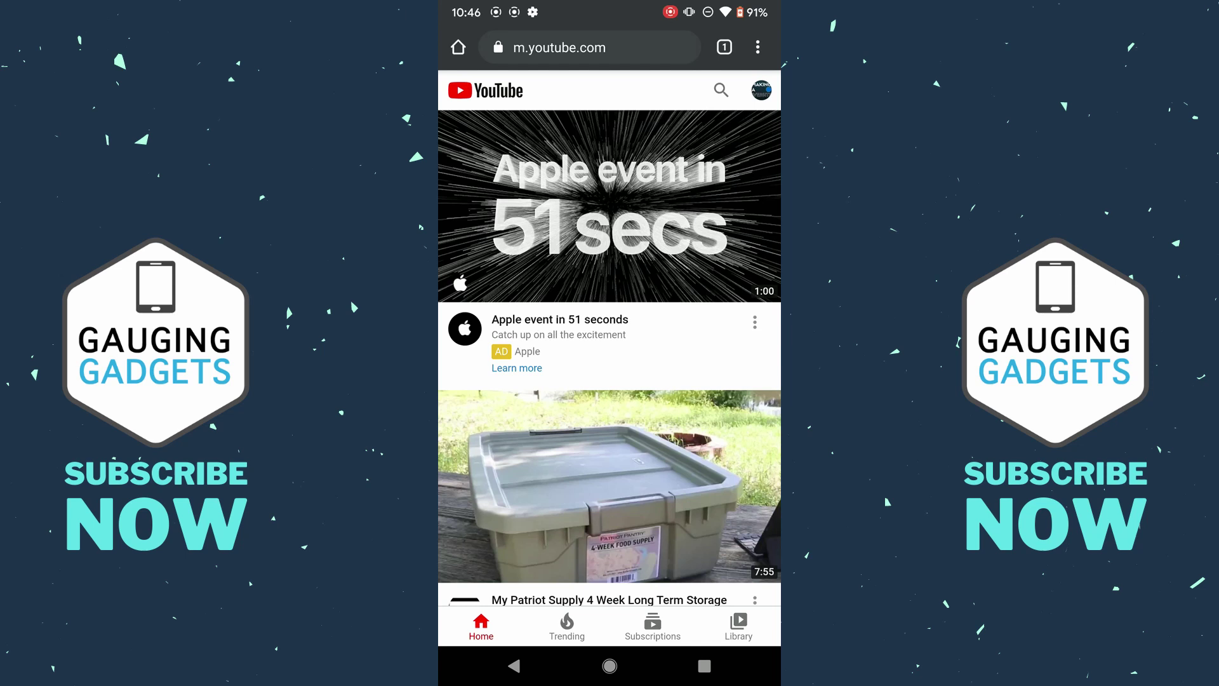
- Turn on Chrome's Desktop site option on the phone
left_click(757, 47)
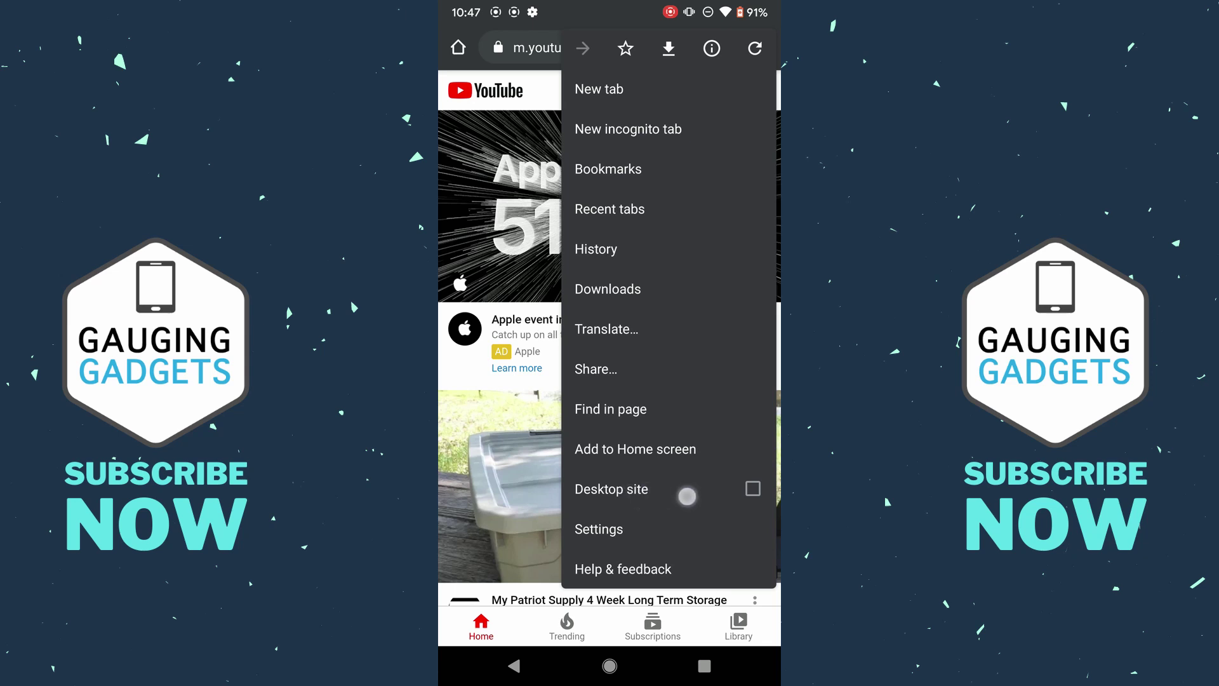
left_click(733, 490)
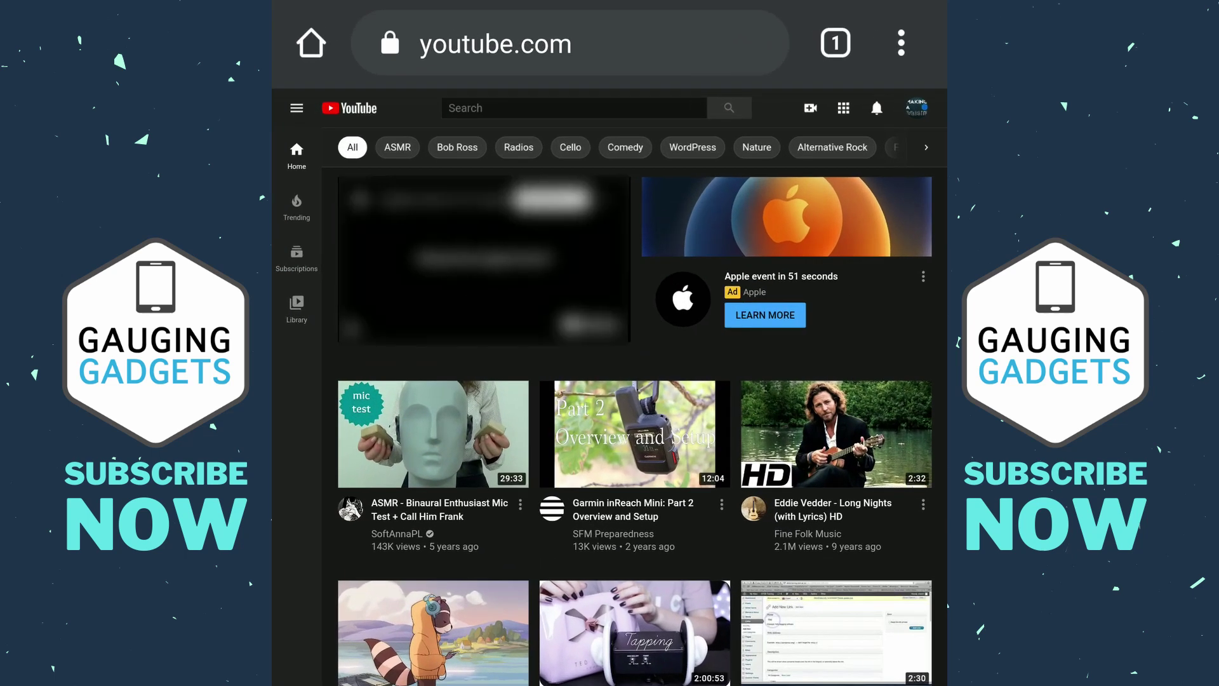
- On the phone, go from the avatar menu to the channel's home page
left_click(917, 108)
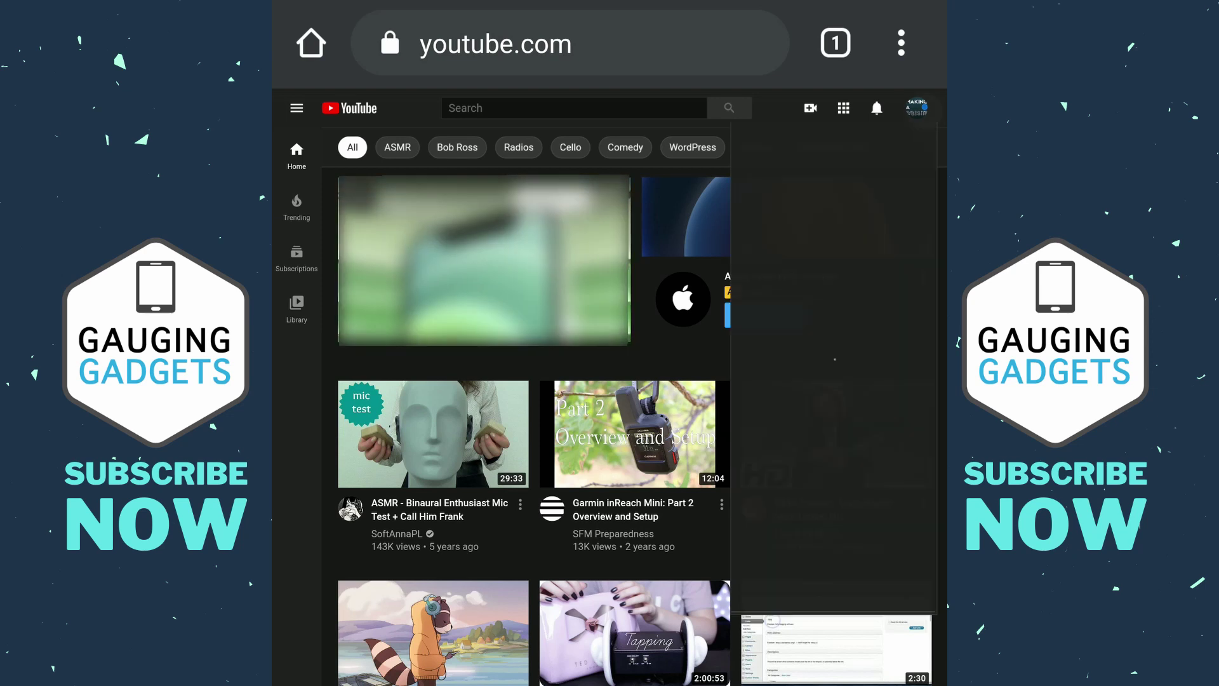
left_click(784, 198)
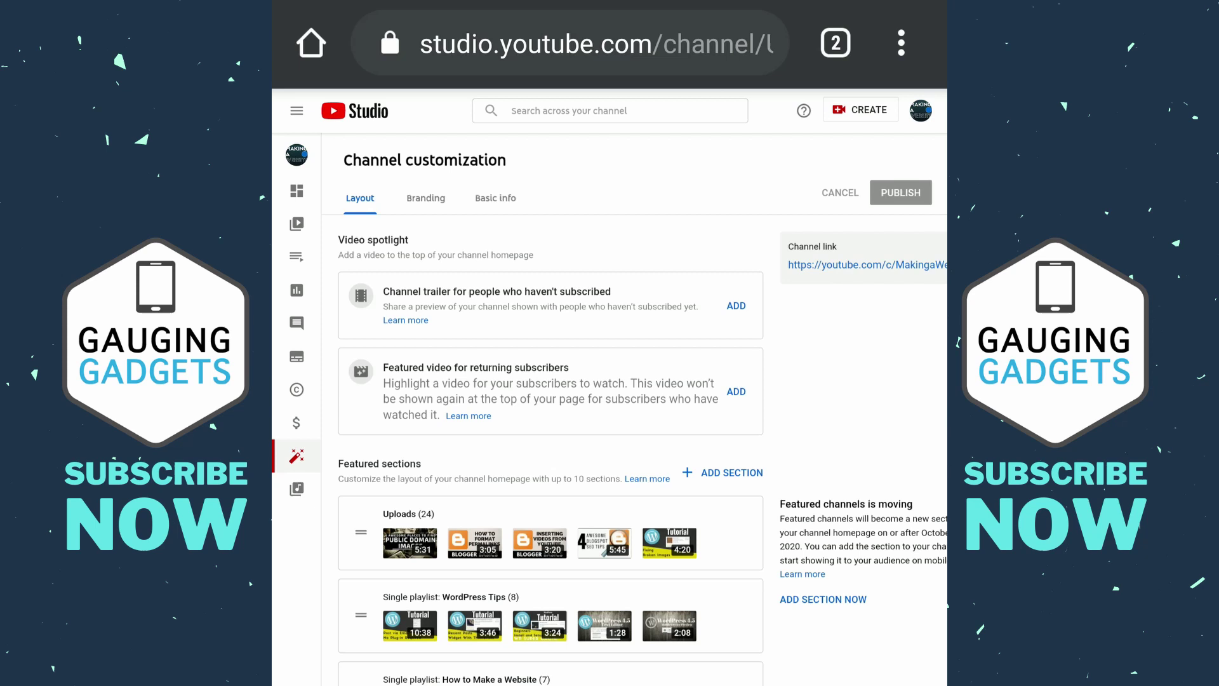
- On the phone's Branding tab, confirm the subscribe watermark, choose Entire video, and publish
left_click(425, 197)
scroll(609, 343, "down", 2)
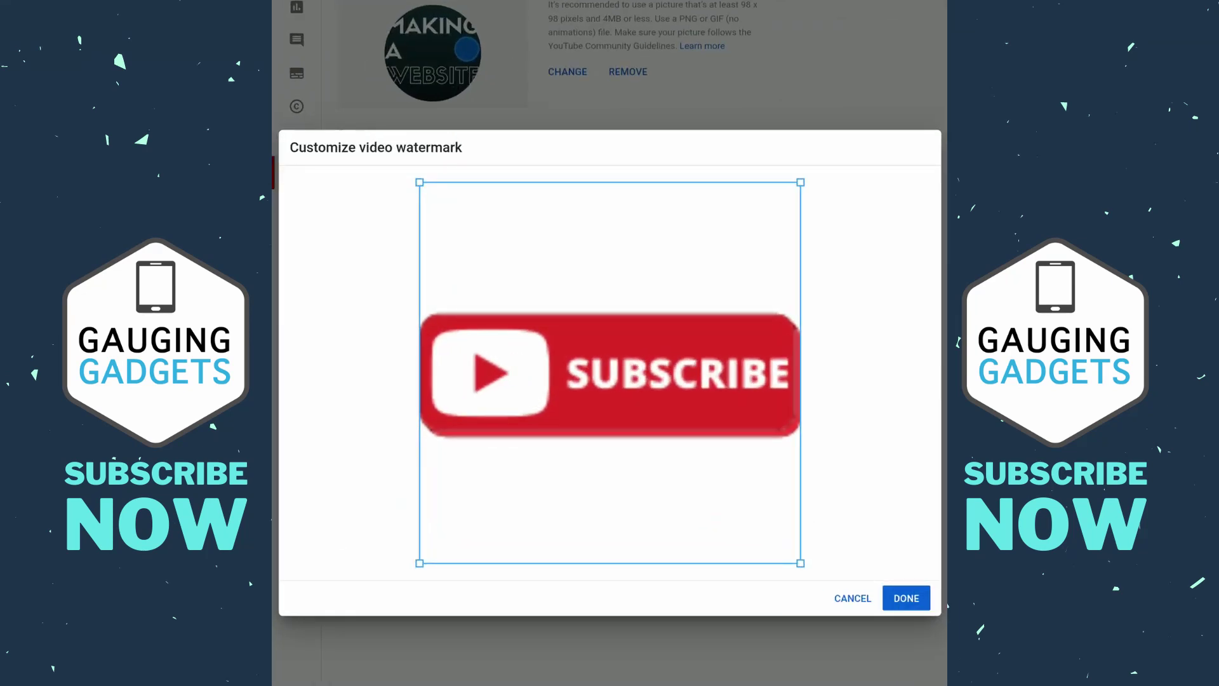
left_click(906, 597)
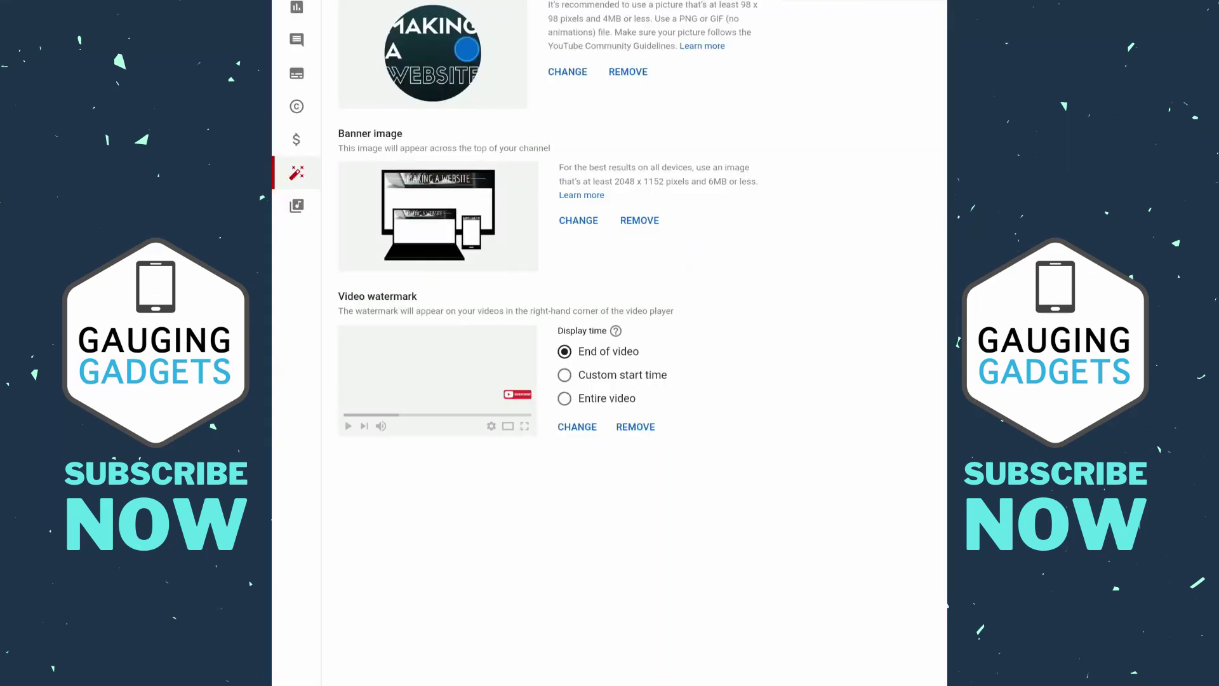
left_click(564, 398)
scroll(609, 343, "up", 3)
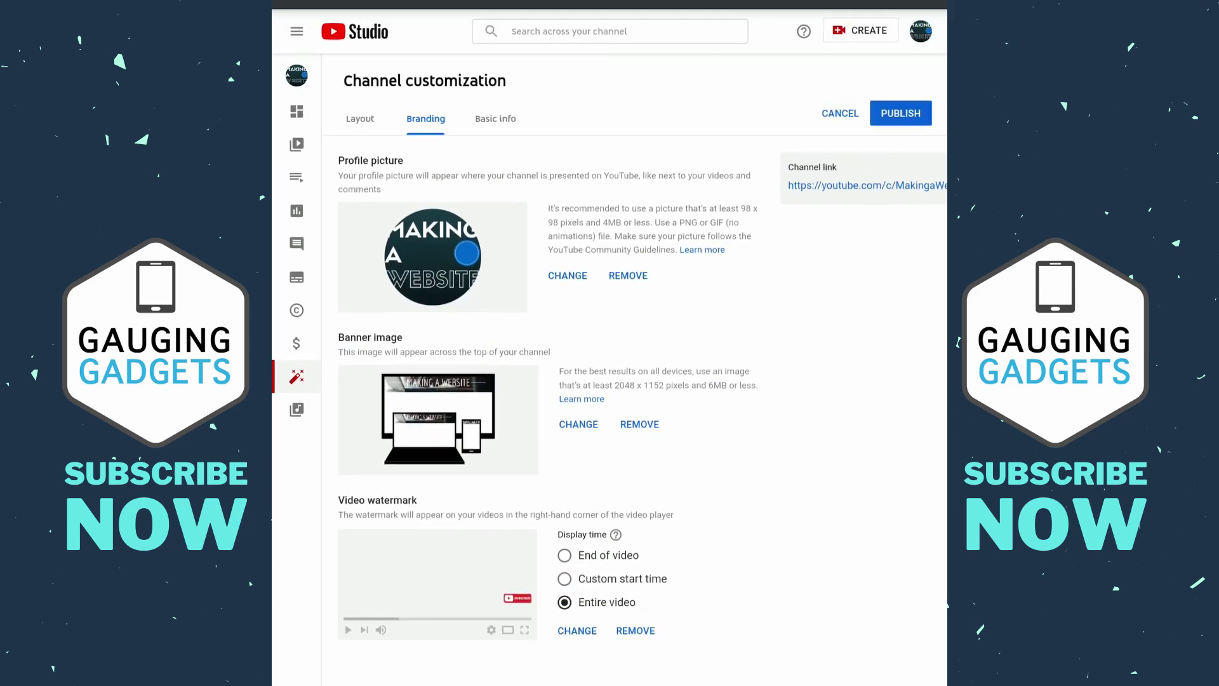
left_click(900, 113)
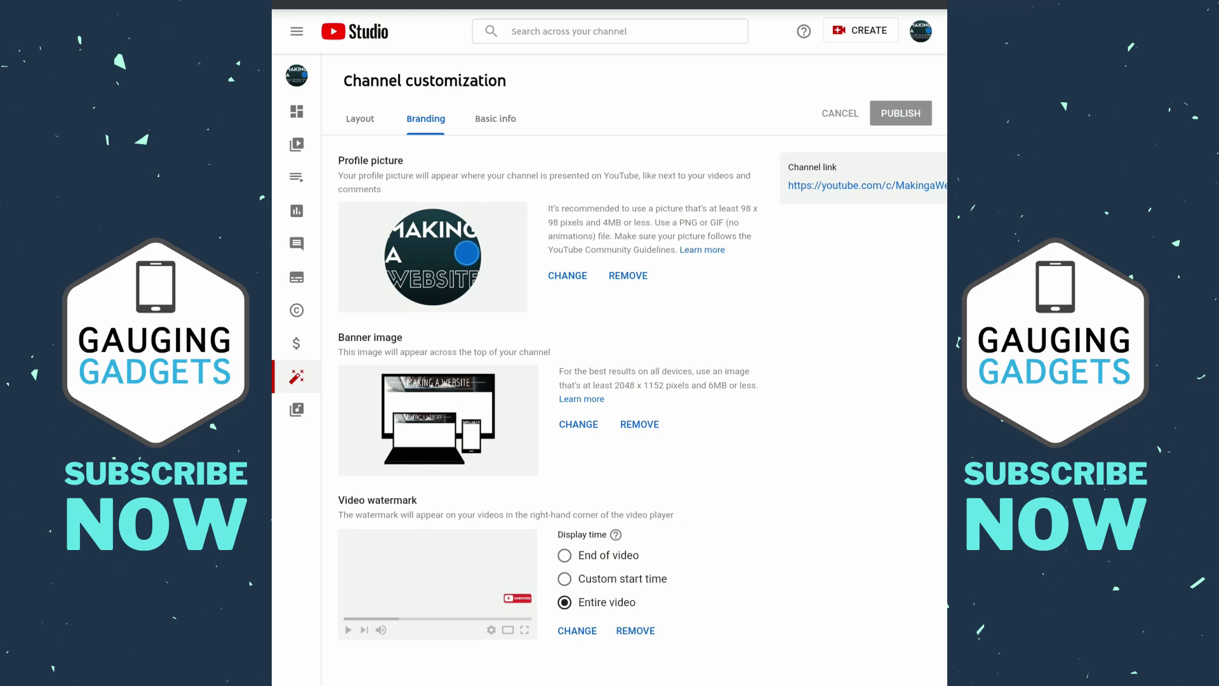